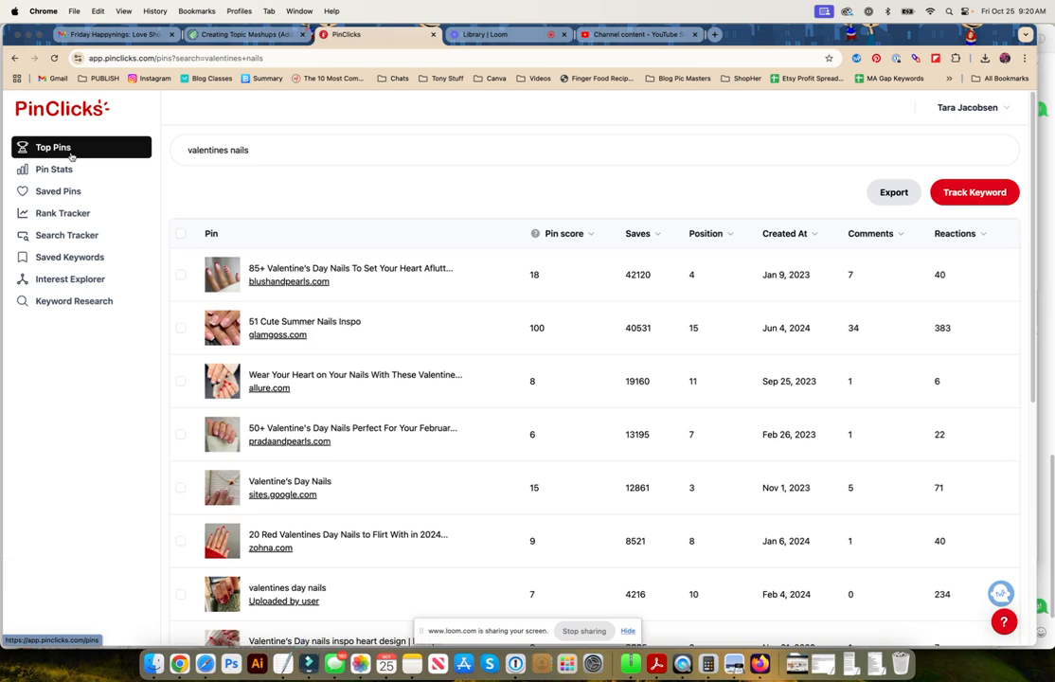
- Show the blank Untitled 4 note in TextEdit, then return to the PinClicks pins table
{"action": "key", "text": "super+Tab"}
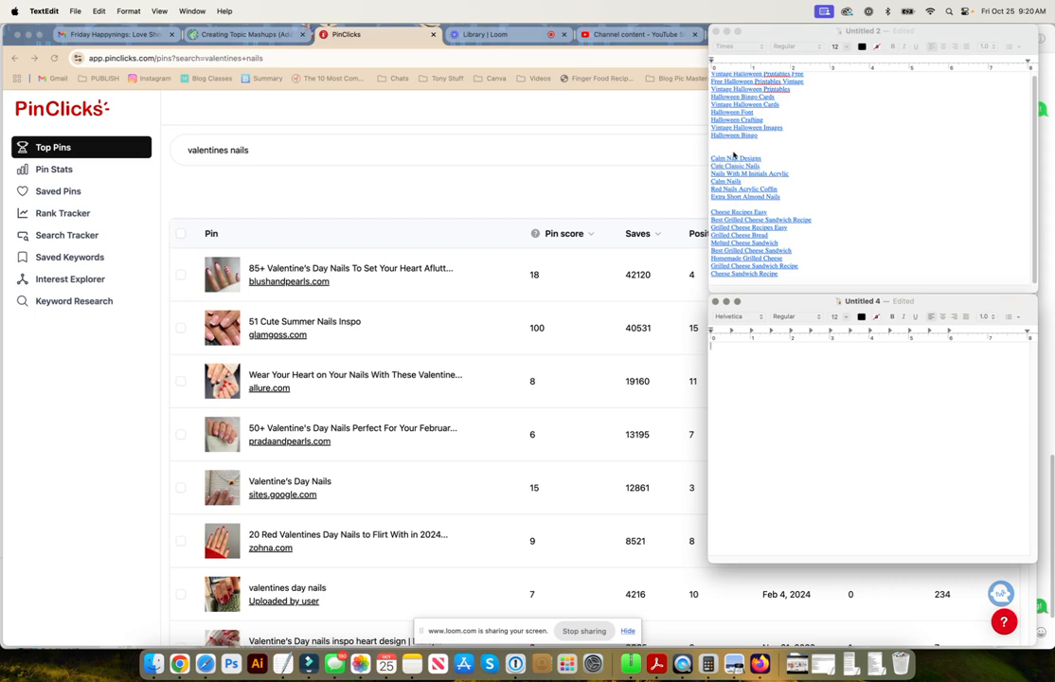
{"action": "left_click", "coordinate": [295, 152]}
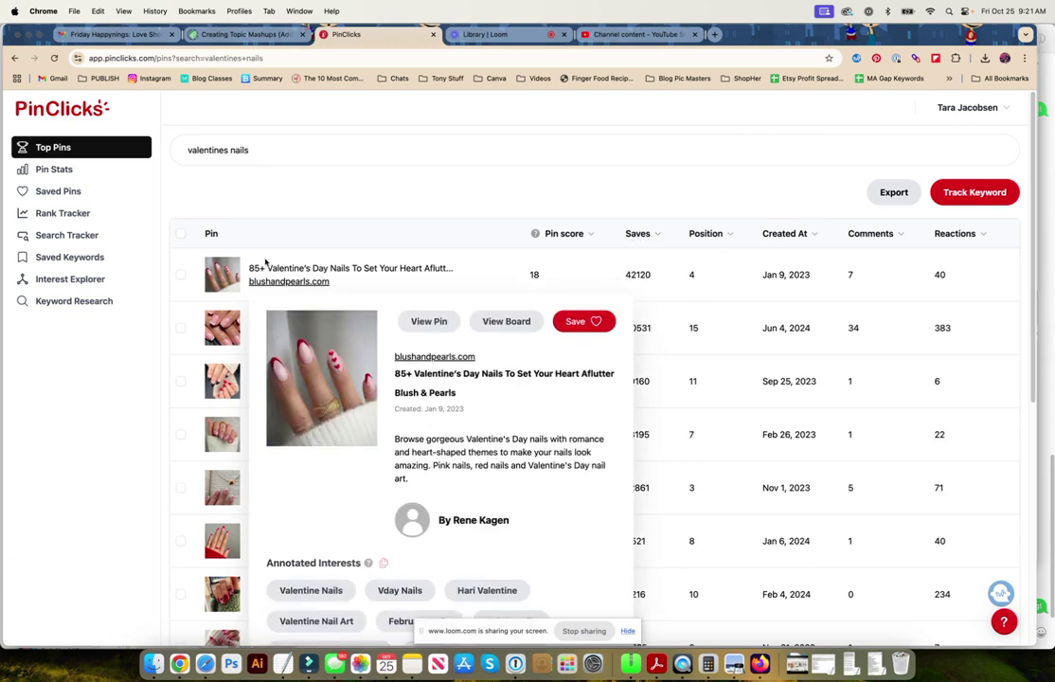
{"action": "mouse_move", "coordinate": [222, 274]}
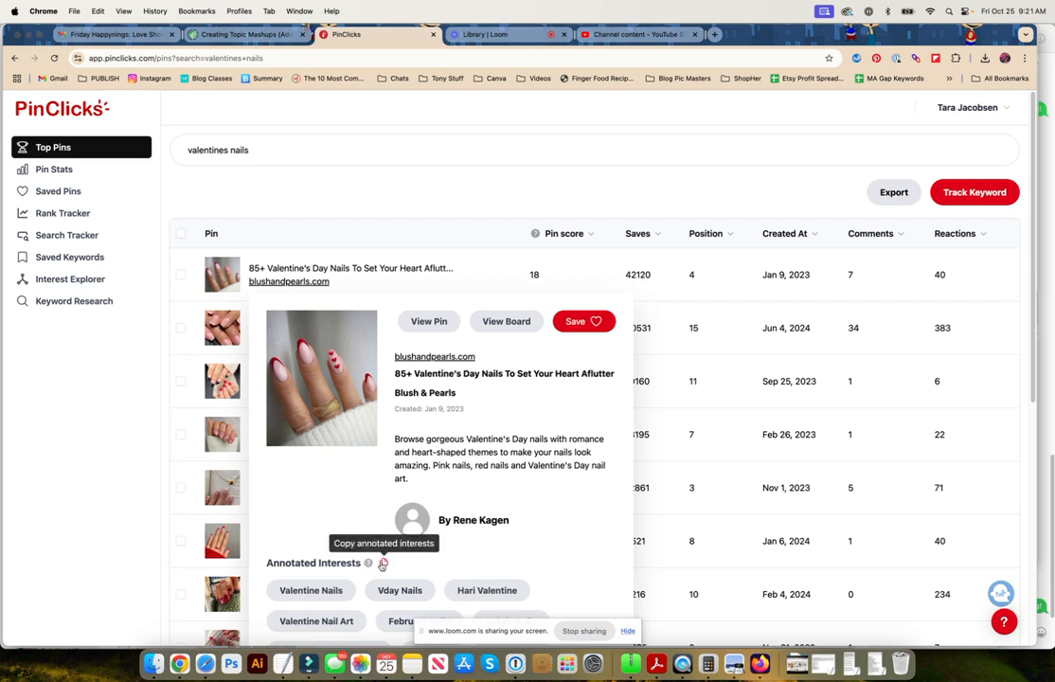
{"action": "mouse_move", "coordinate": [321, 376]}
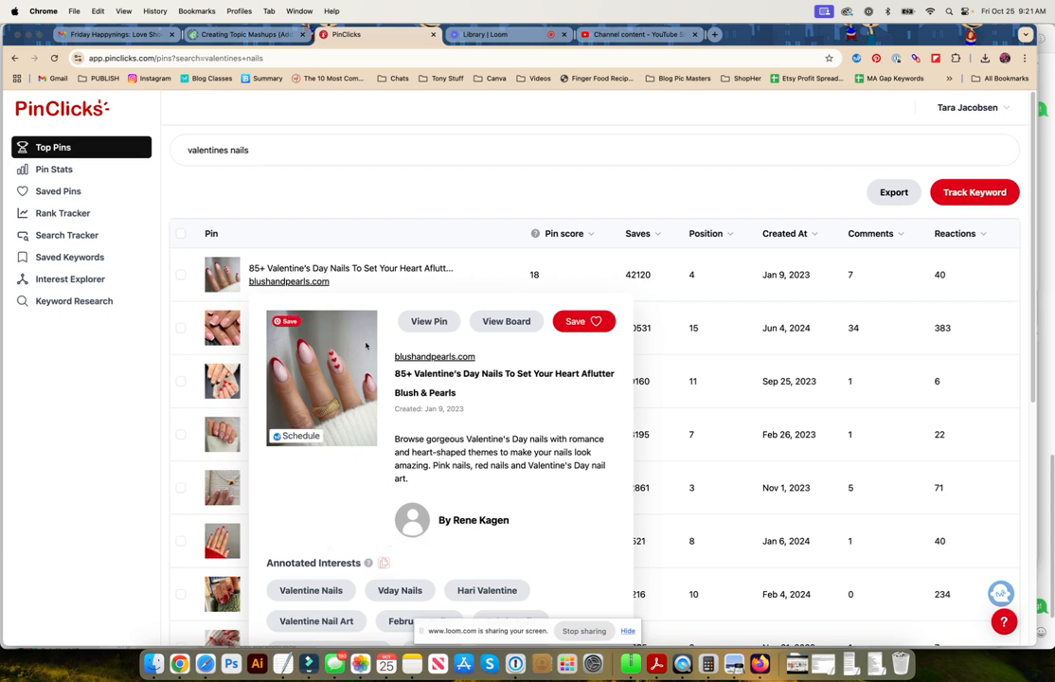
- Paste the first pin's annotated interests, Valentine Nails through Nagel Inspo, into the Untitled 4 note
{"action": "key", "text": "super+Tab"}
{"action": "type", "text": "Valentine Nails Vday Nails Hari Valentine Valentine Nail Art February Nails Subtle Nails Nail Designs Valentines Nail Idea Nagel Inspo"}
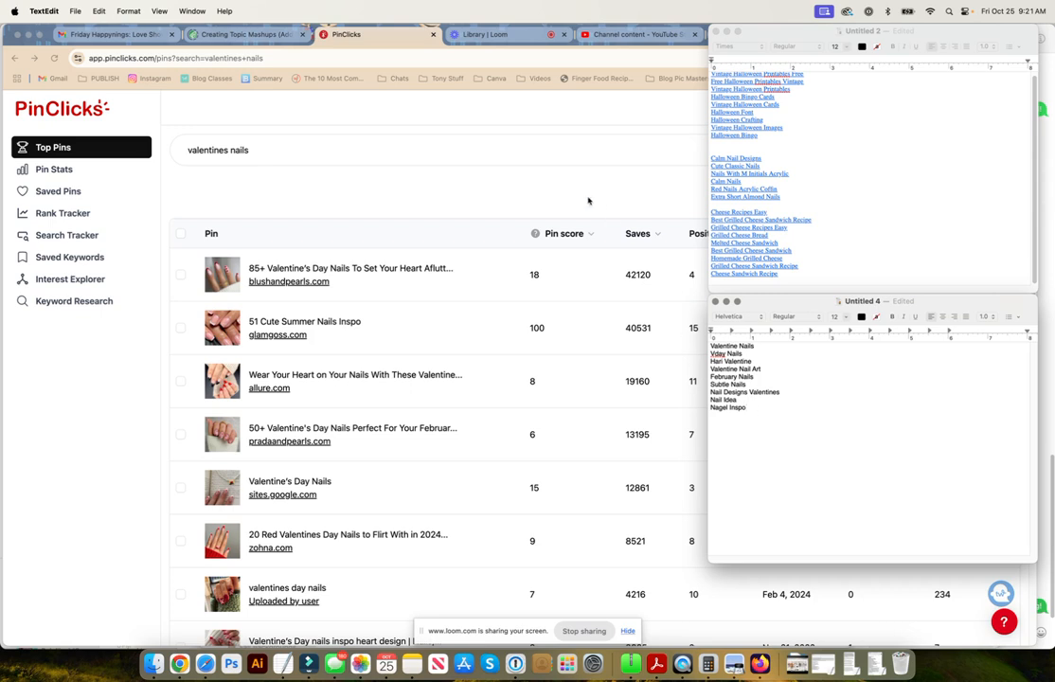
- Bring the PinClicks Top Pins table back to the front over TextEdit
{"action": "left_click", "coordinate": [420, 176]}
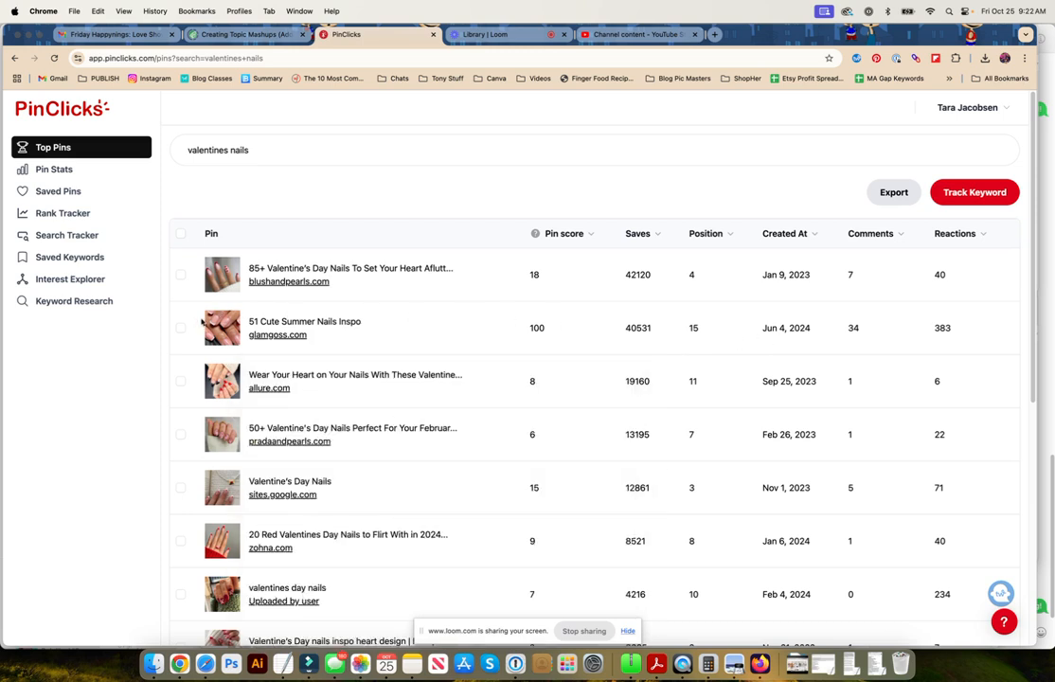
{"action": "scroll", "coordinate": [403, 509], "scroll_direction": "down", "scroll_amount": 3}
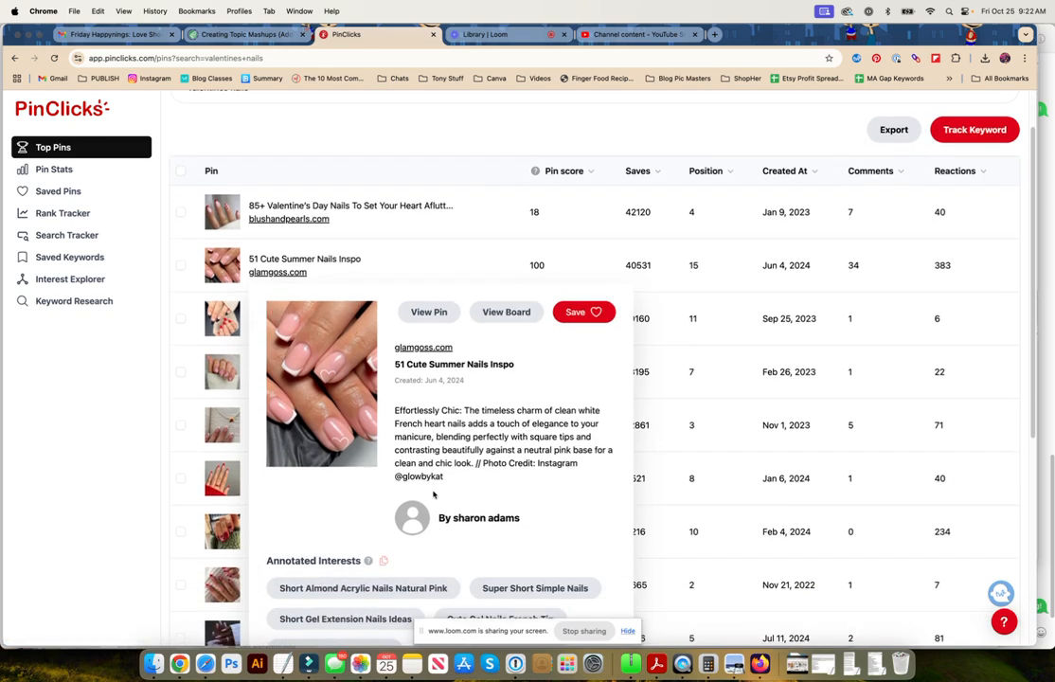
- Copy the 51 Cute Summer Nails Inspo pin's interests and paste them below the first list in the note
{"action": "left_click", "coordinate": [382, 549]}
{"action": "key", "text": "super+Tab"}
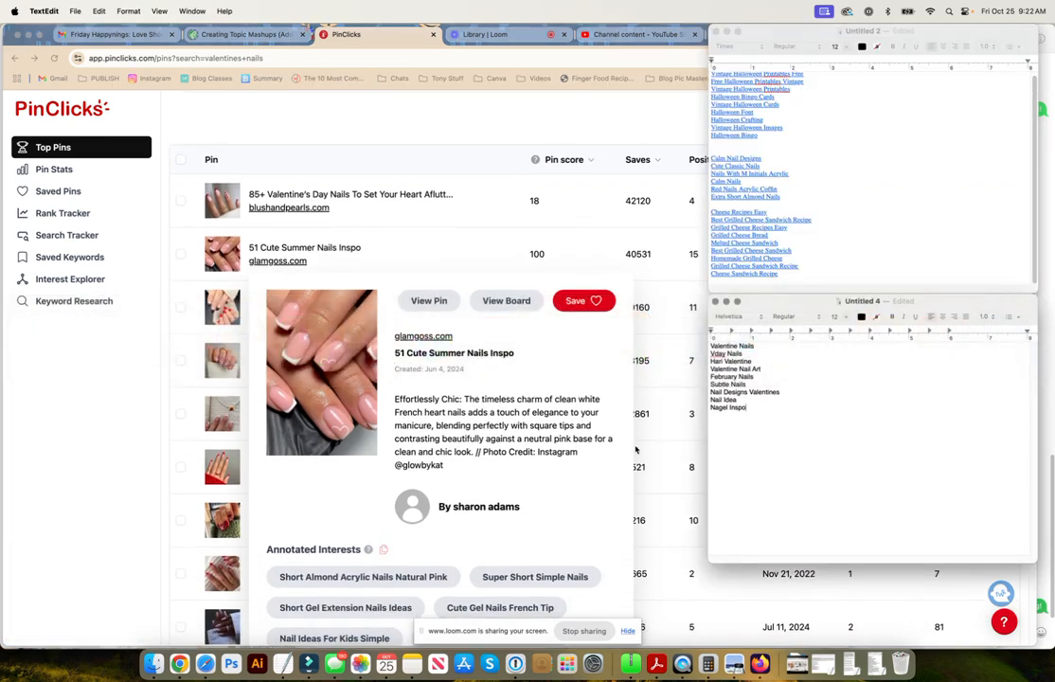
{"action": "key", "text": "super+v"}
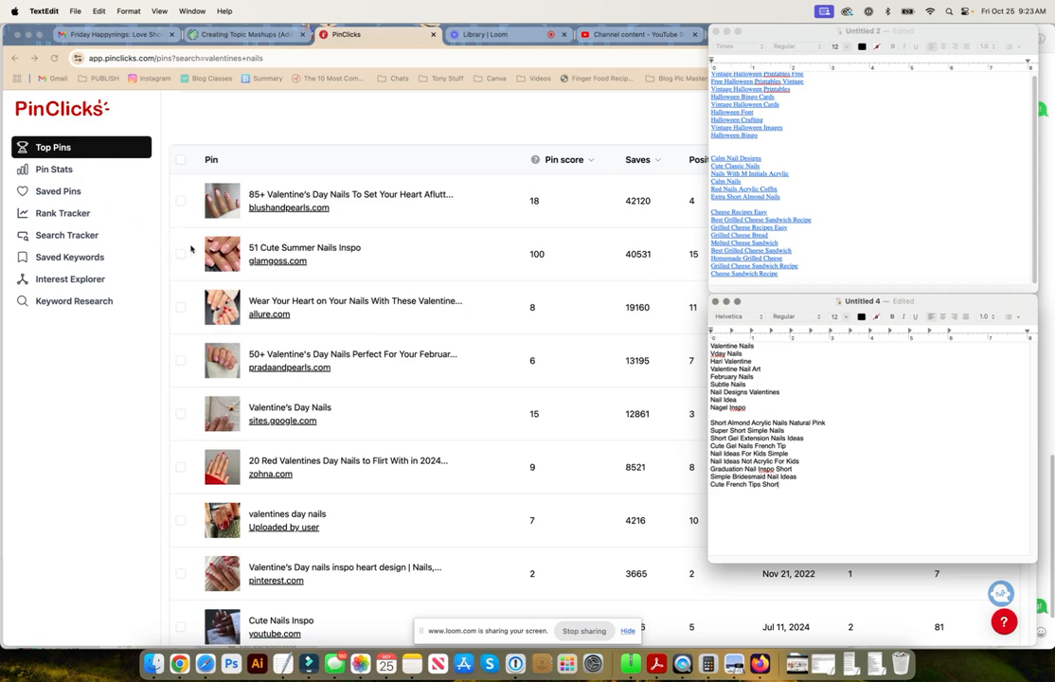
- Return to the PinClicks Top Pins table in Chrome from the TextEdit note
{"action": "left_click", "coordinate": [220, 258]}
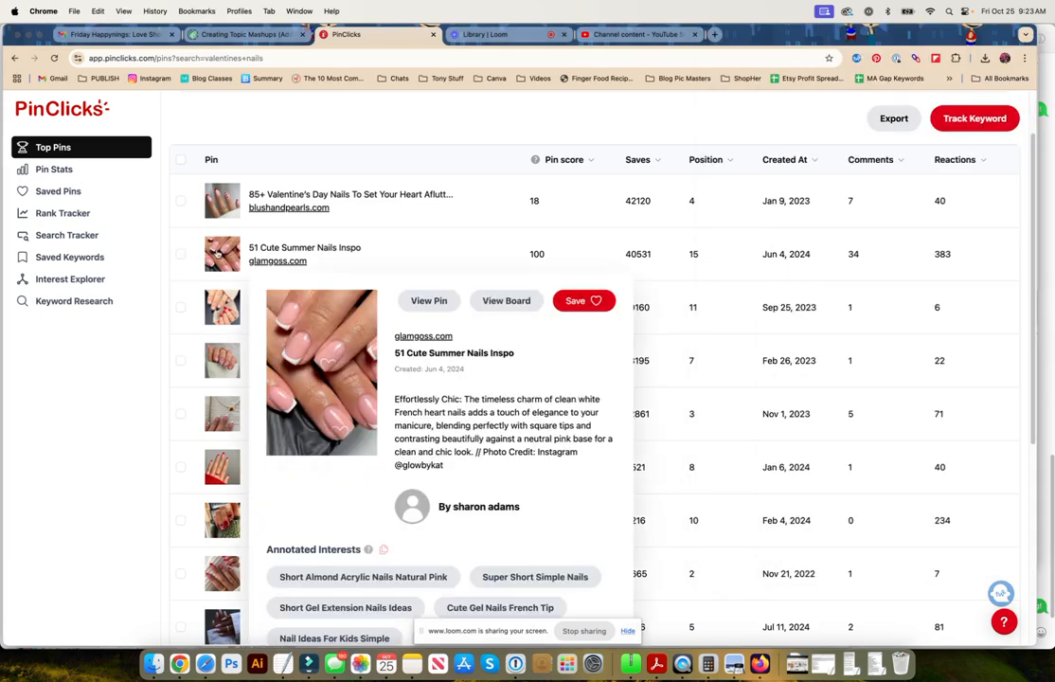